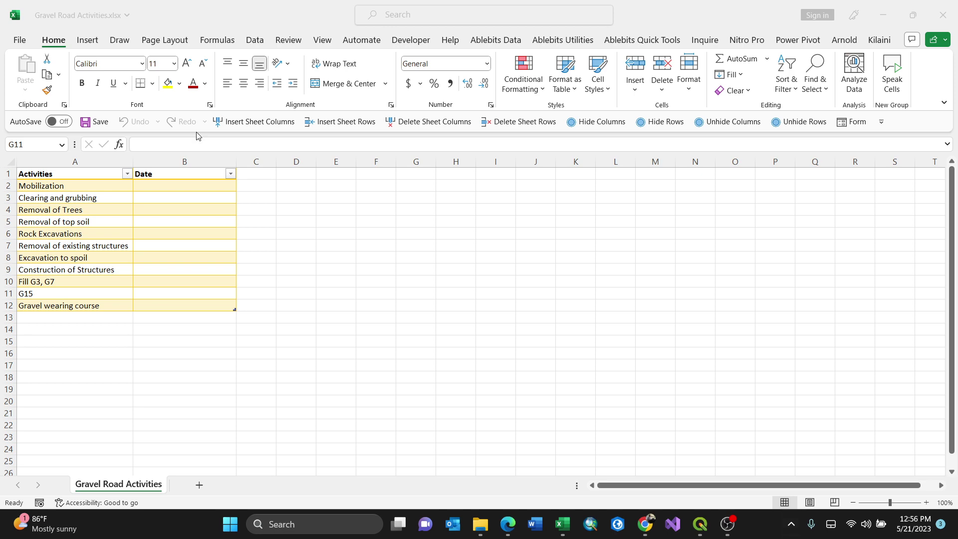
# Enter 02/02/2023 in B2 for Mobilization and 02/05/2023 in B3 for Clearing and grubbing
pyautogui.click(162, 188)
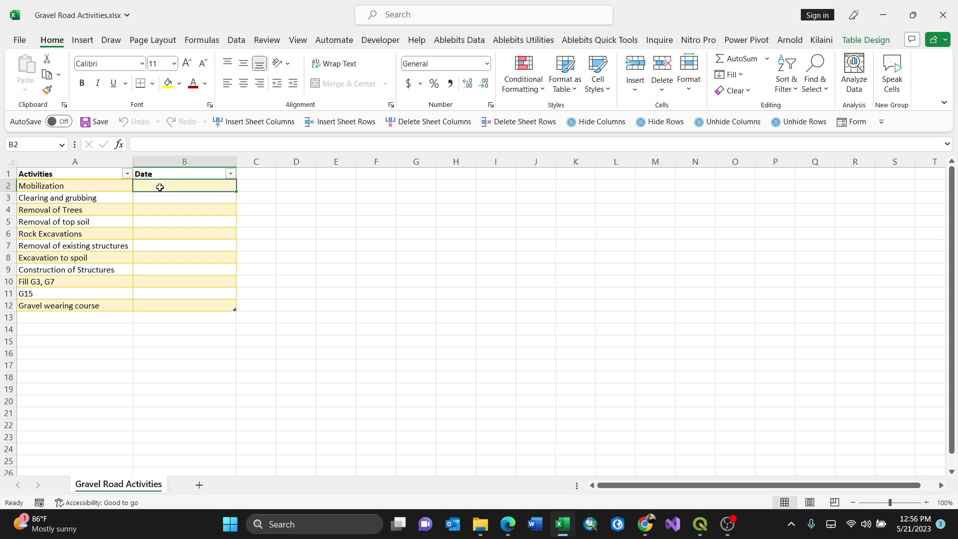
pyautogui.write('02')
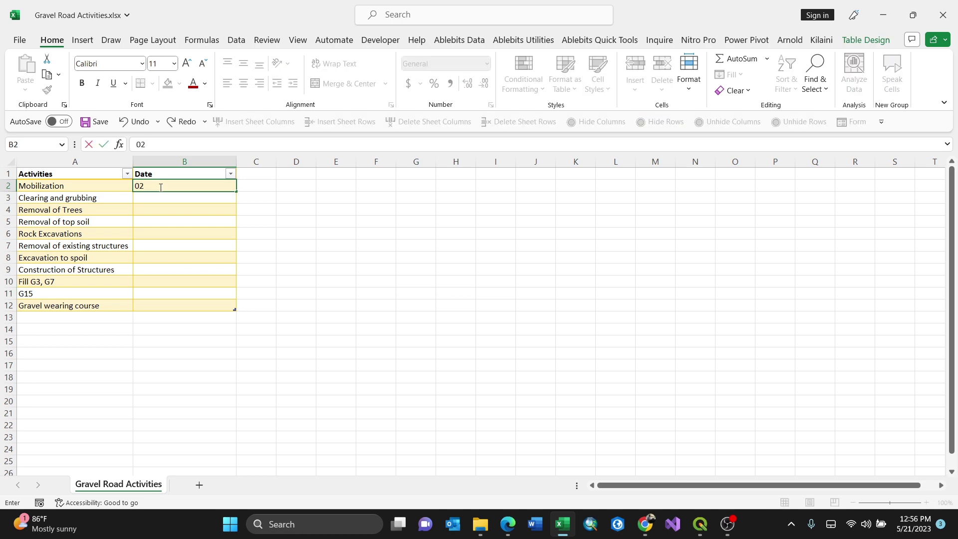
pyautogui.write('/02/')
pyautogui.write('2023')
pyautogui.press('Return')
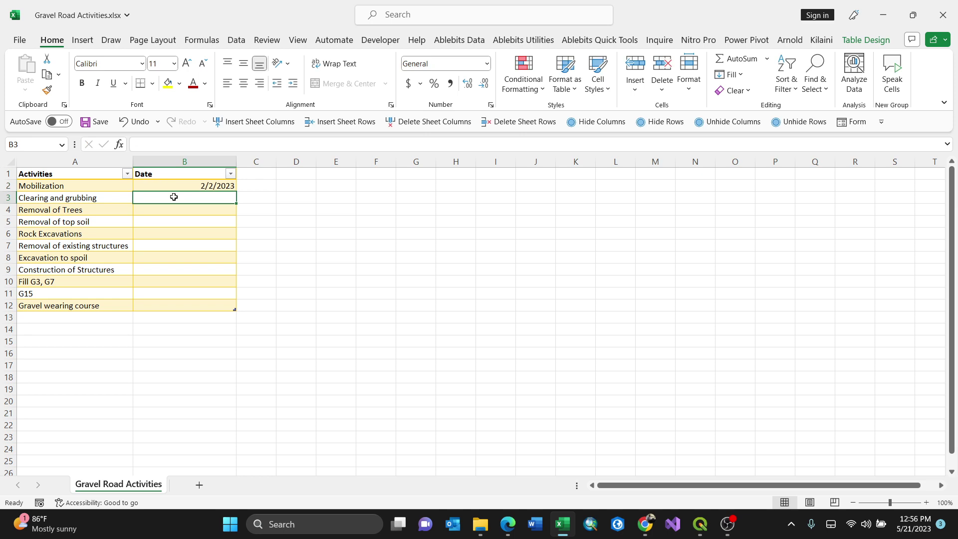
pyautogui.write('0')
pyautogui.write('2/05/0')
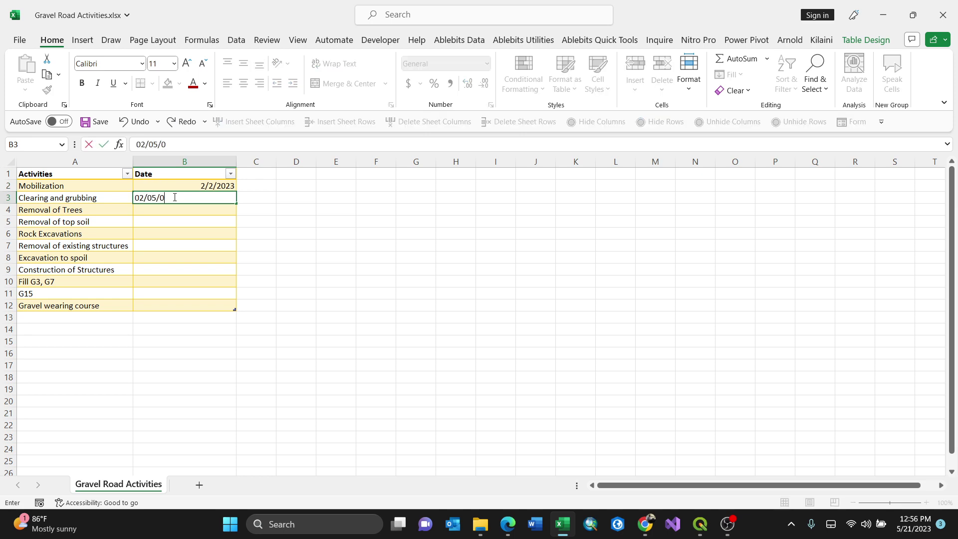
pyautogui.press('BackSpace')
pyautogui.write('2023')
pyautogui.click(329, 244)
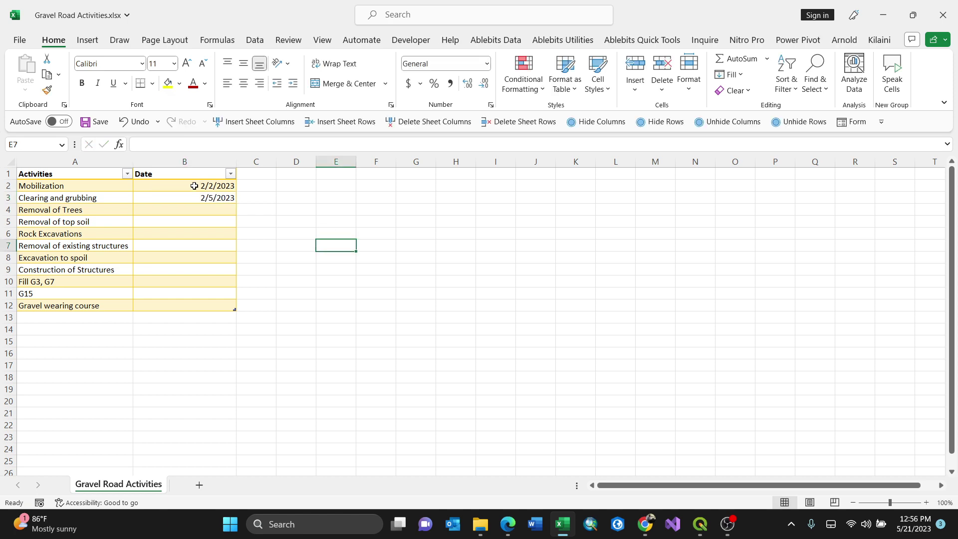
# Delete the two test dates, then select B2:B12 and open the Number Format list
pyautogui.moveTo(204, 185); pyautogui.dragTo(206, 196)
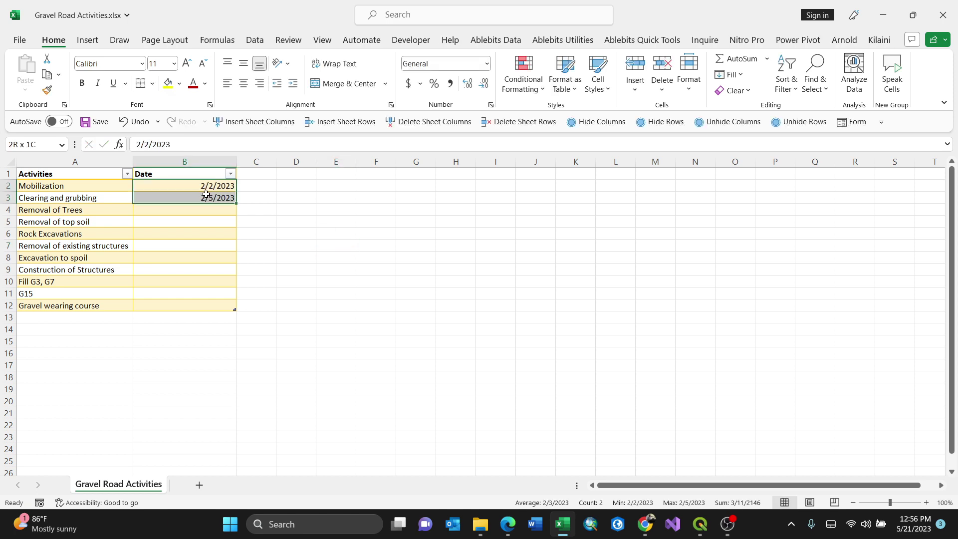
pyautogui.press('Delete')
pyautogui.click(198, 187)
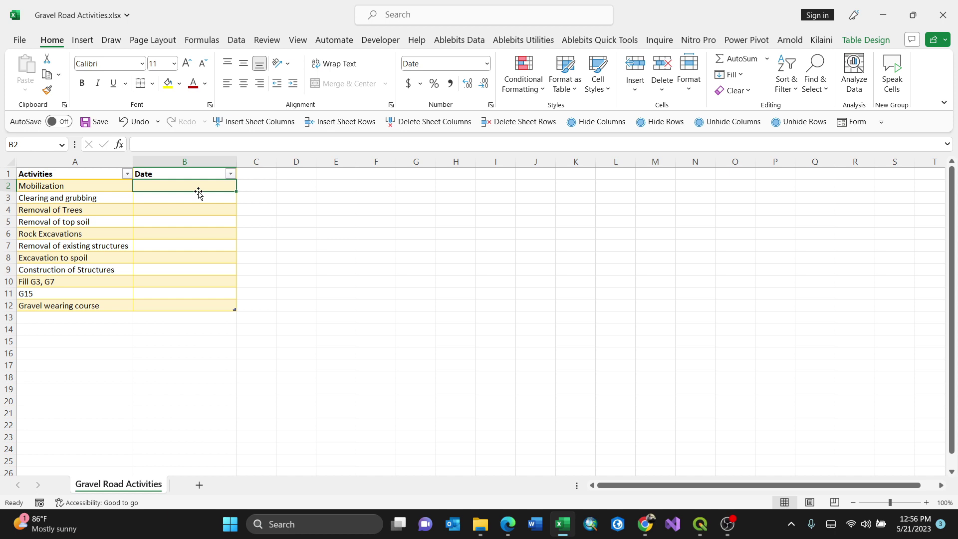
pyautogui.moveTo(184, 186)
pyautogui.mouseDown()
pyautogui.moveTo(187, 316)
pyautogui.moveTo(191, 301)
pyautogui.mouseUp()
pyautogui.click(487, 63)
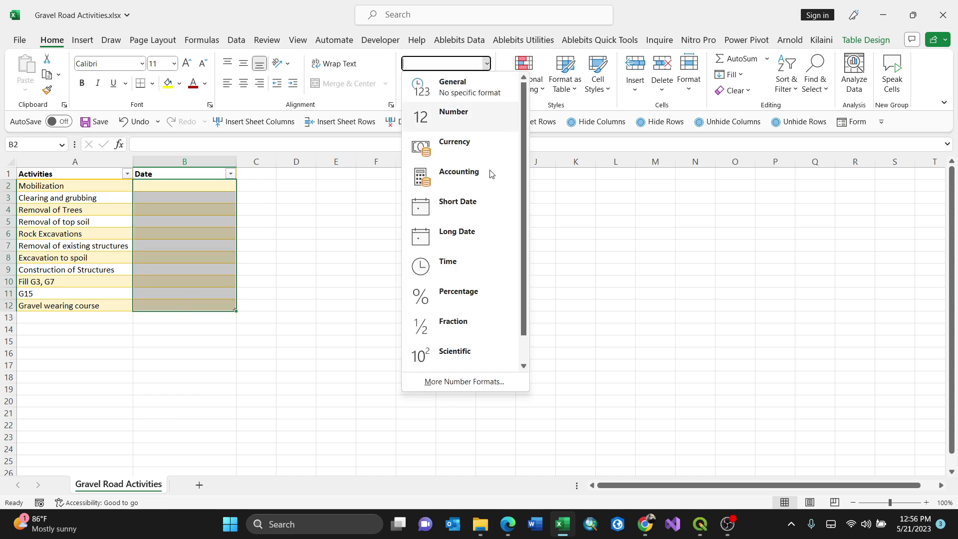
# Apply the 14-Mar-12 Date format to B2:B12 through More Number Formats, then return to B2
pyautogui.click(479, 383)
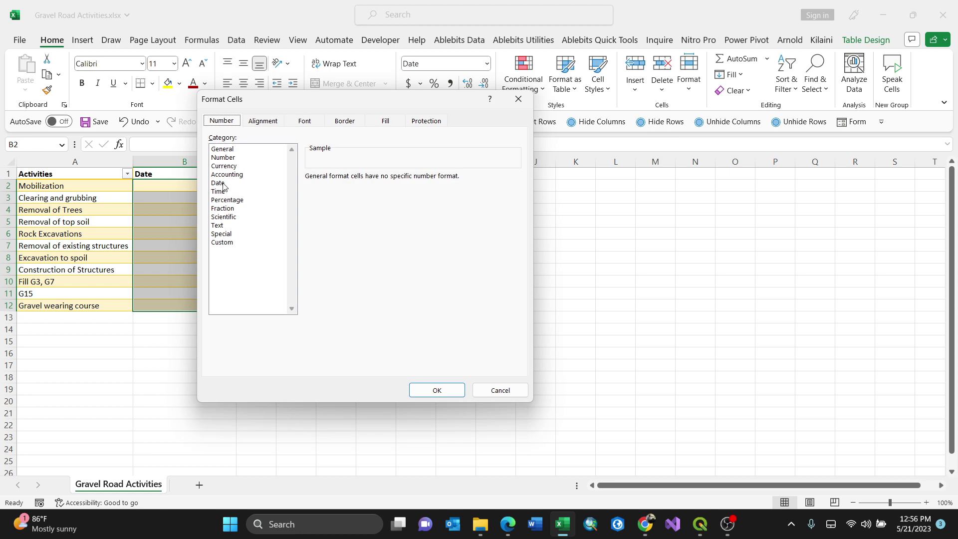
pyautogui.click(221, 183)
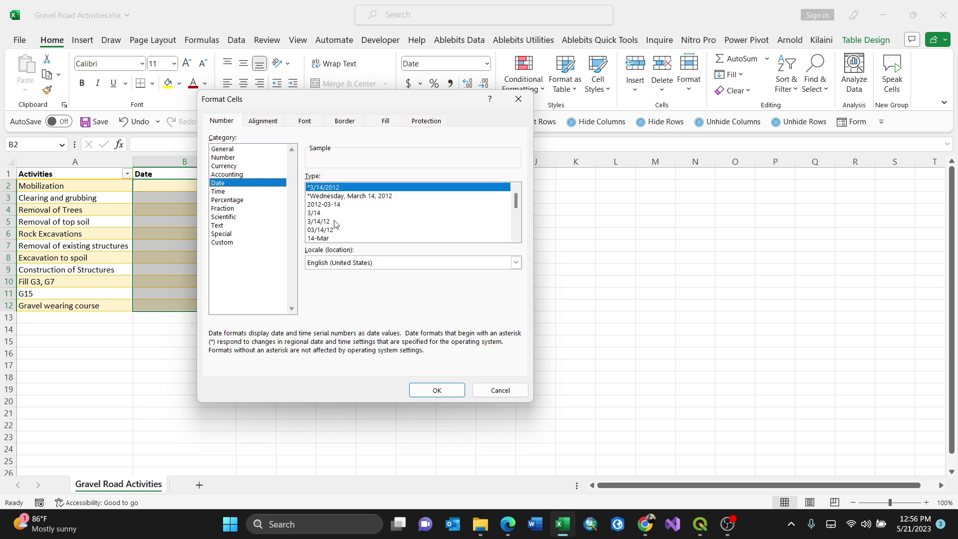
pyautogui.scroll(-2, 516, 201)
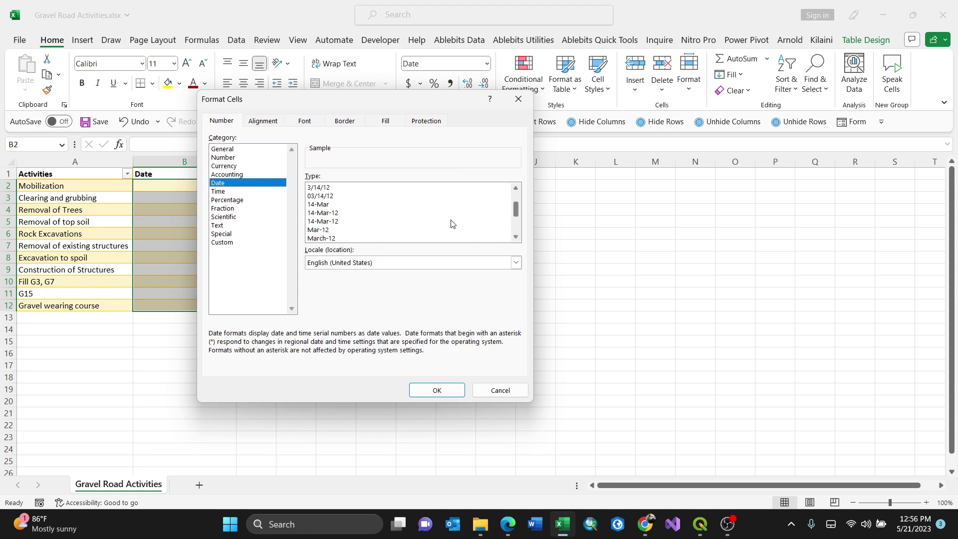
pyautogui.click(335, 213)
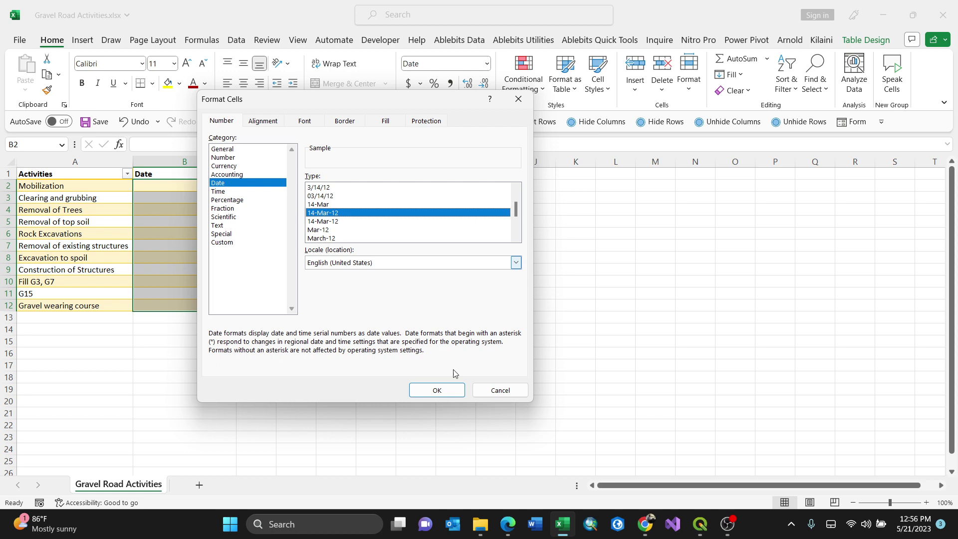
pyautogui.click(437, 390)
pyautogui.click(396, 263)
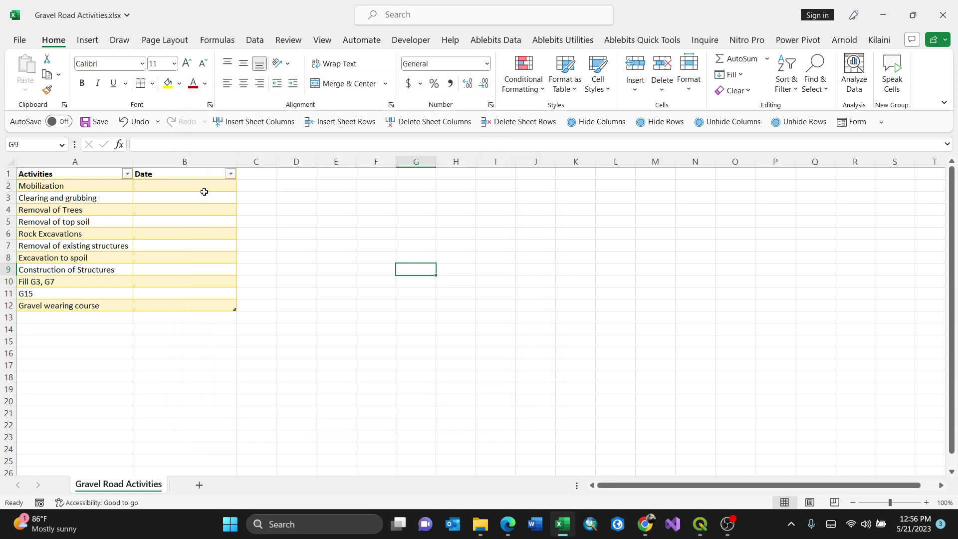
pyautogui.moveTo(204, 187); pyautogui.dragTo(195, 302)
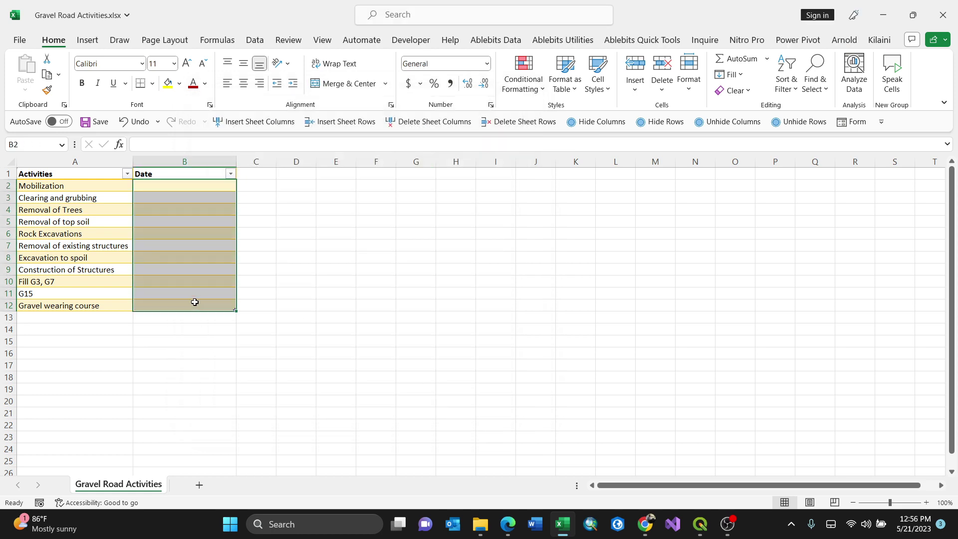
pyautogui.click(201, 185)
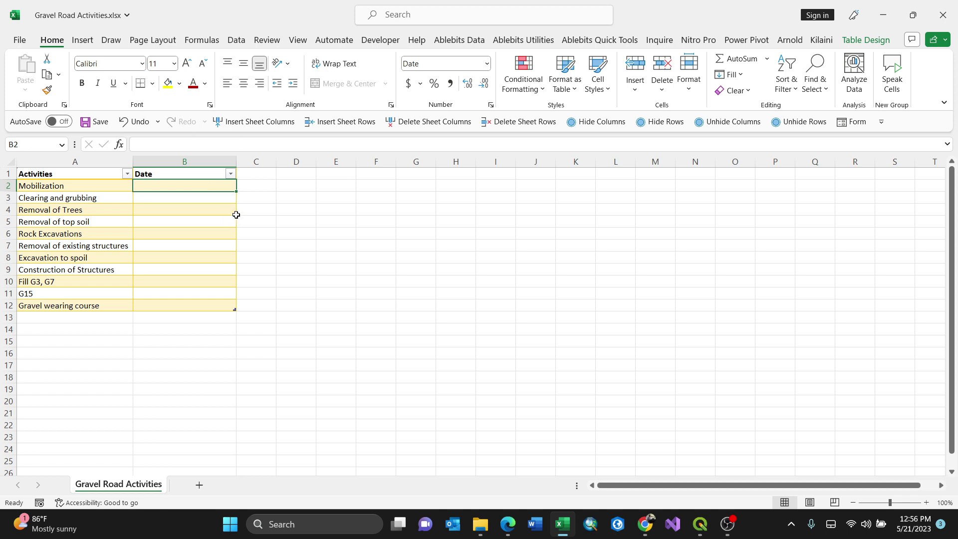
# Search the Office Add-ins store for 'date' and add Mini Calendar and Date Picker
pyautogui.click(83, 40)
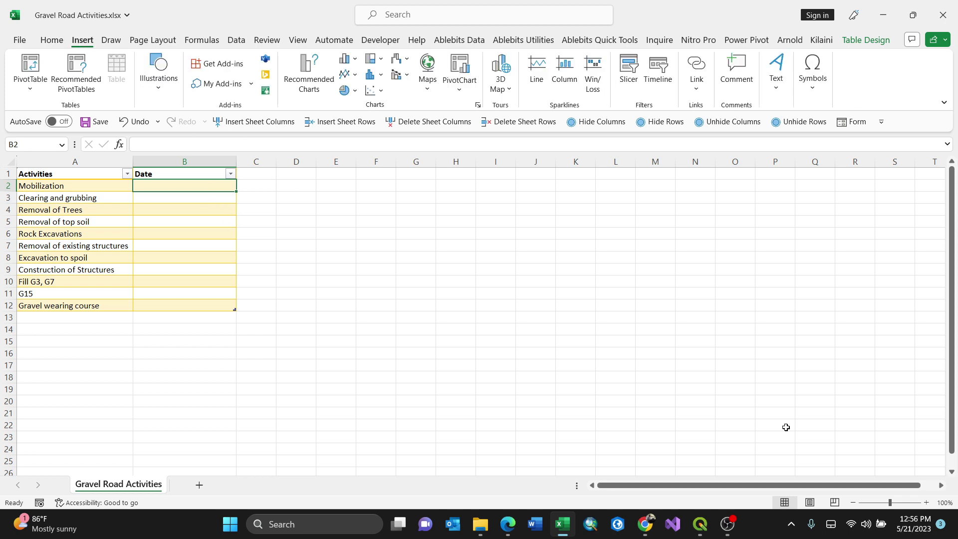
pyautogui.click(222, 63)
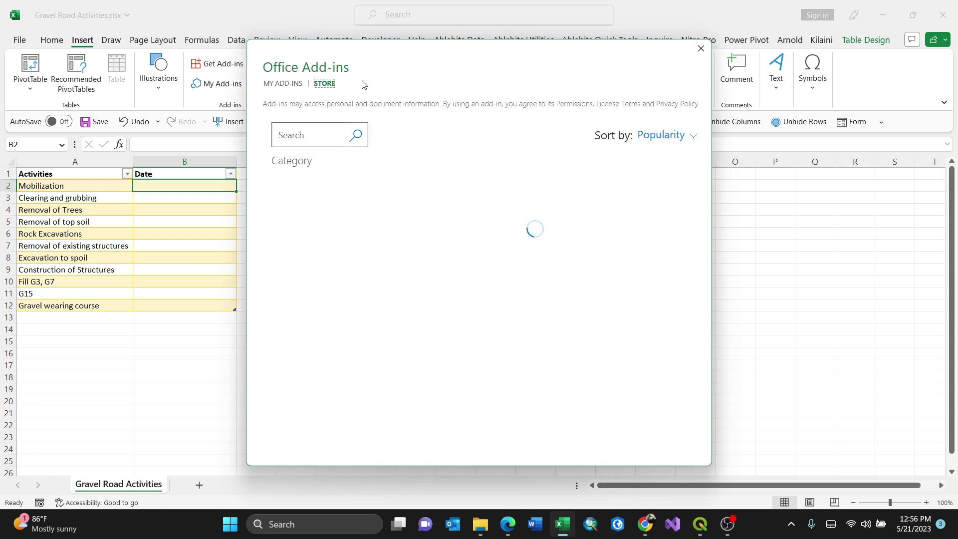
pyautogui.click(305, 134)
pyautogui.write('date')
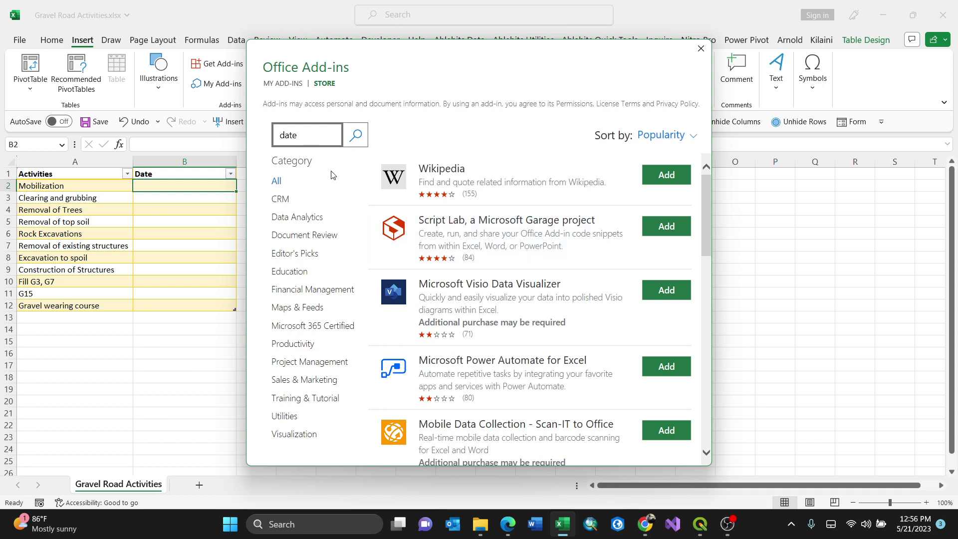
pyautogui.click(358, 137)
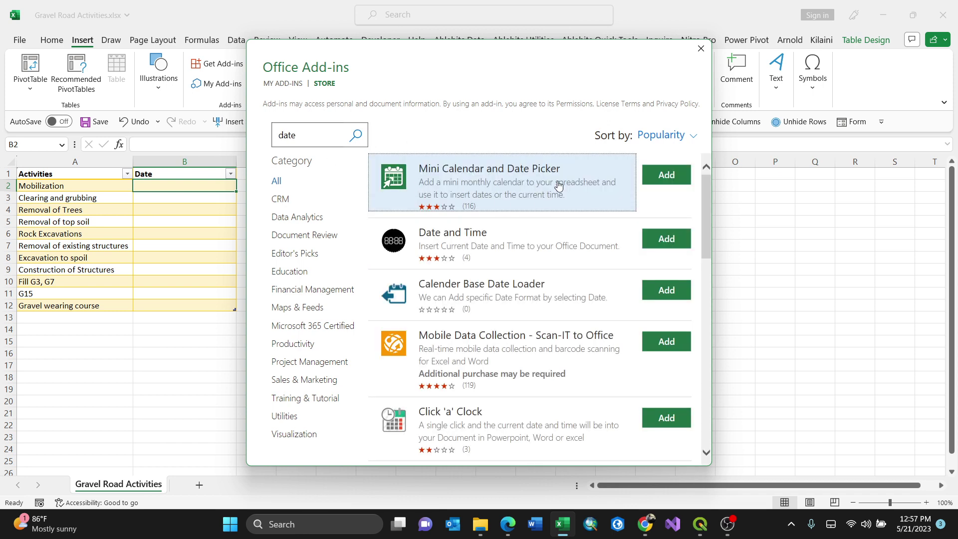
pyautogui.click(665, 175)
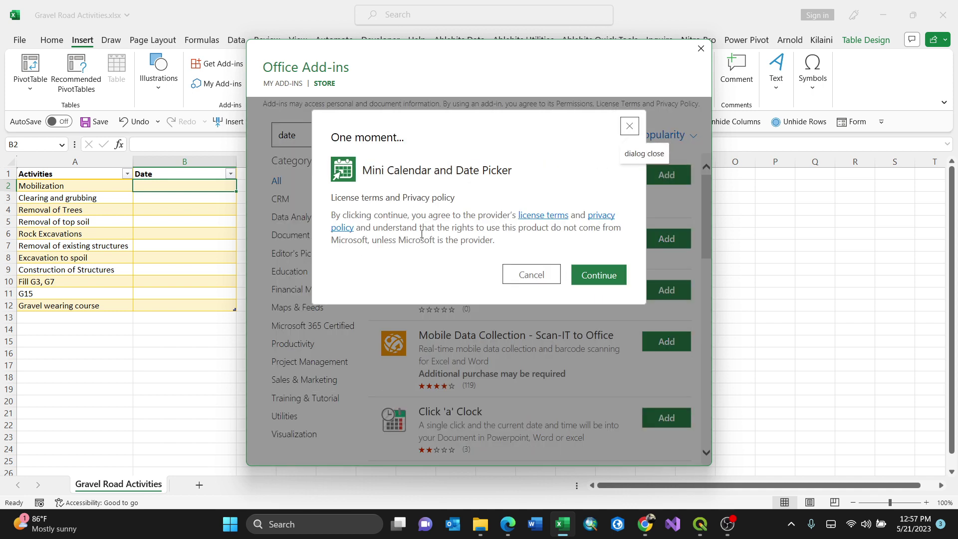
# Accept the license to install Mini Calendar and move it beside the table
pyautogui.click(599, 275)
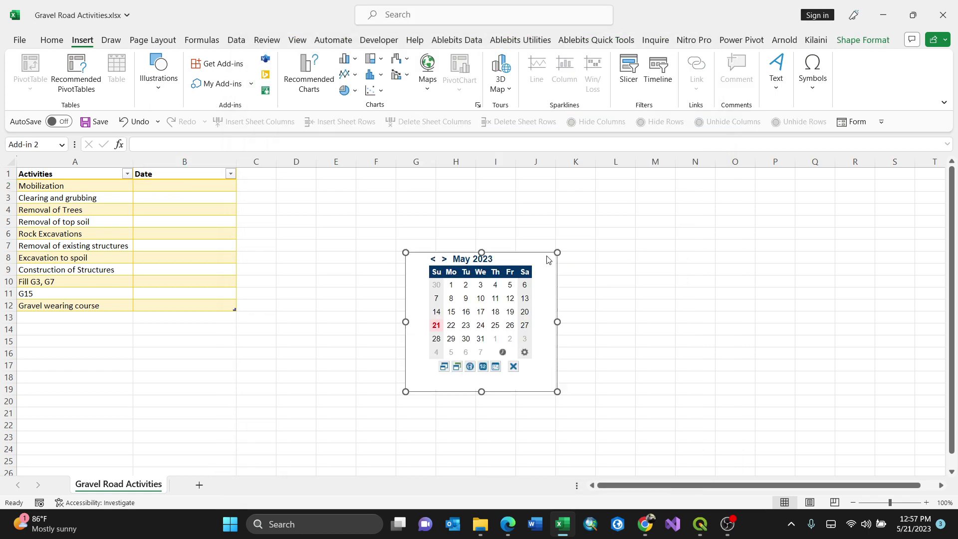
pyautogui.moveTo(544, 255); pyautogui.dragTo(518, 202)
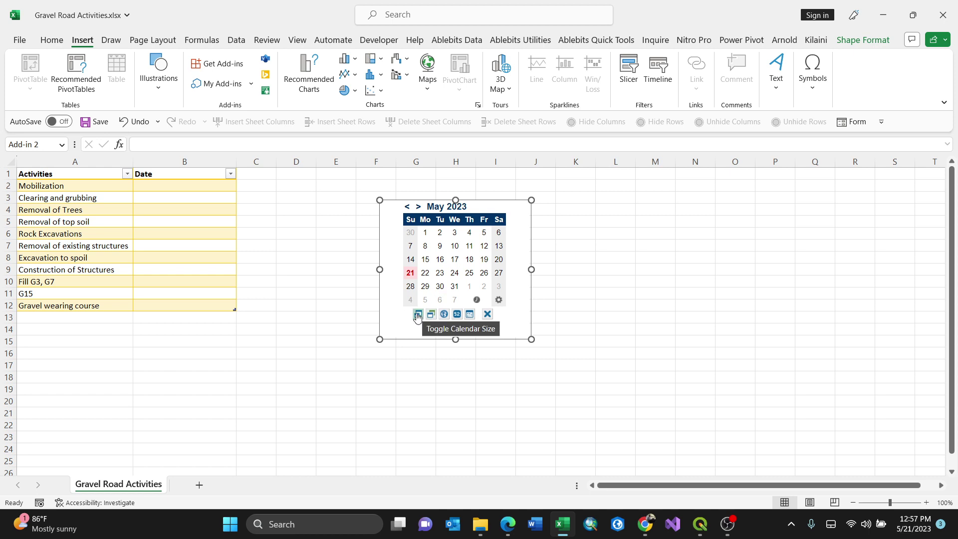
pyautogui.click(418, 316)
pyautogui.click(416, 291)
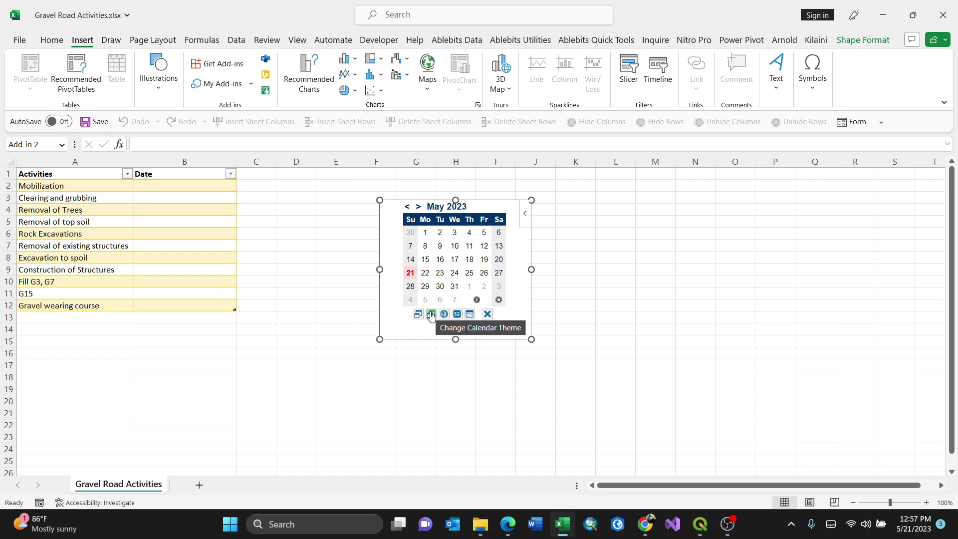
# Give the mini calendar a green theme and ISO weeks starting Monday
pyautogui.click(431, 316)
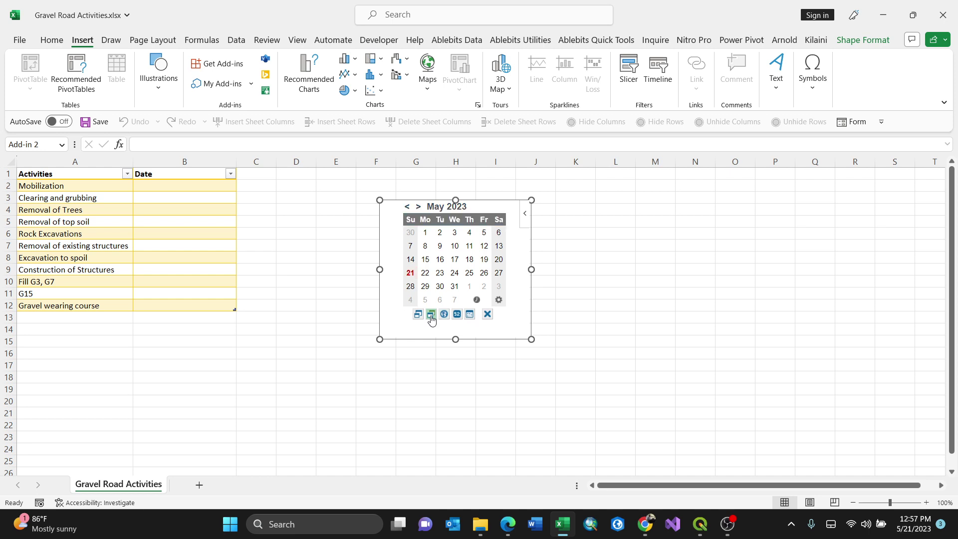
pyautogui.click(431, 315)
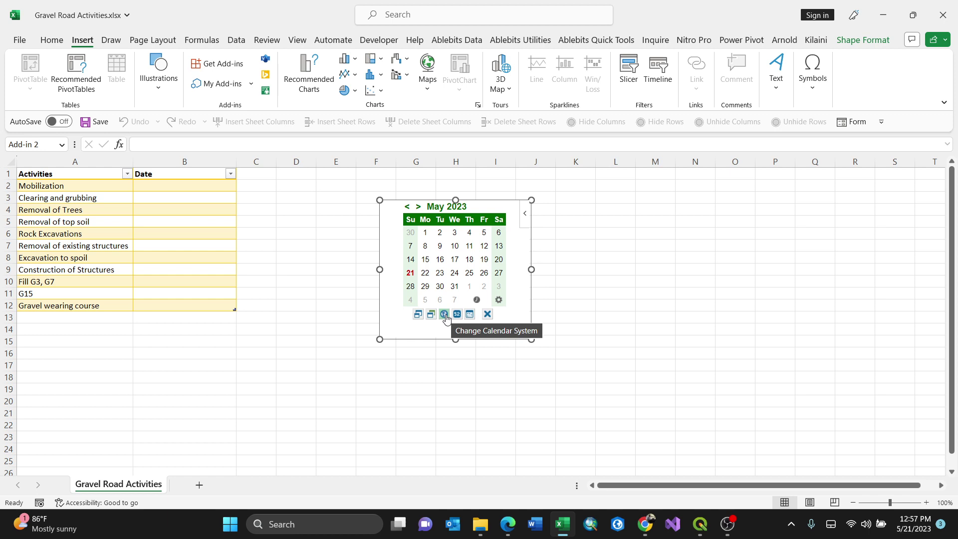
pyautogui.click(444, 314)
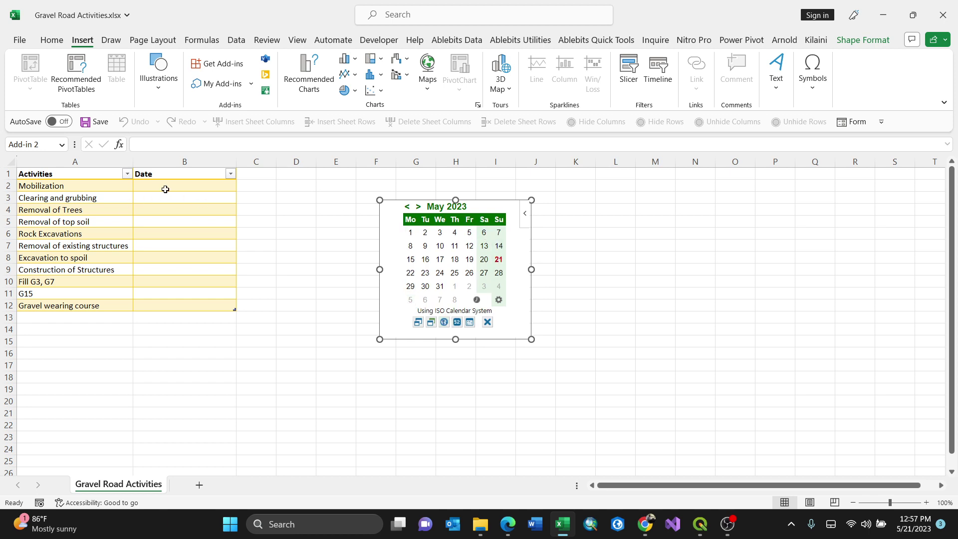
# Insert 9-Feb-23 for Mobilization and 23-Feb-23 for Clearing and grubbing
pyautogui.click(407, 206)
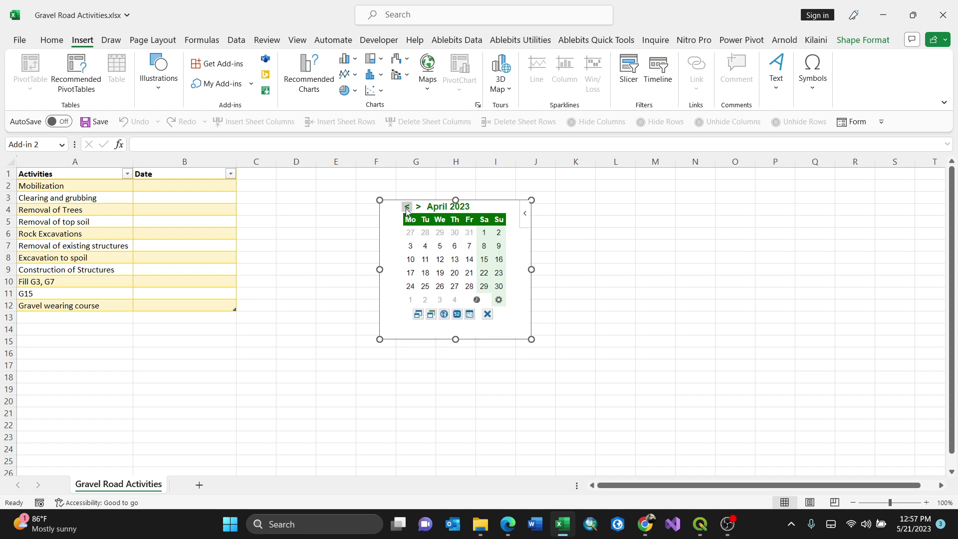
pyautogui.click(407, 207)
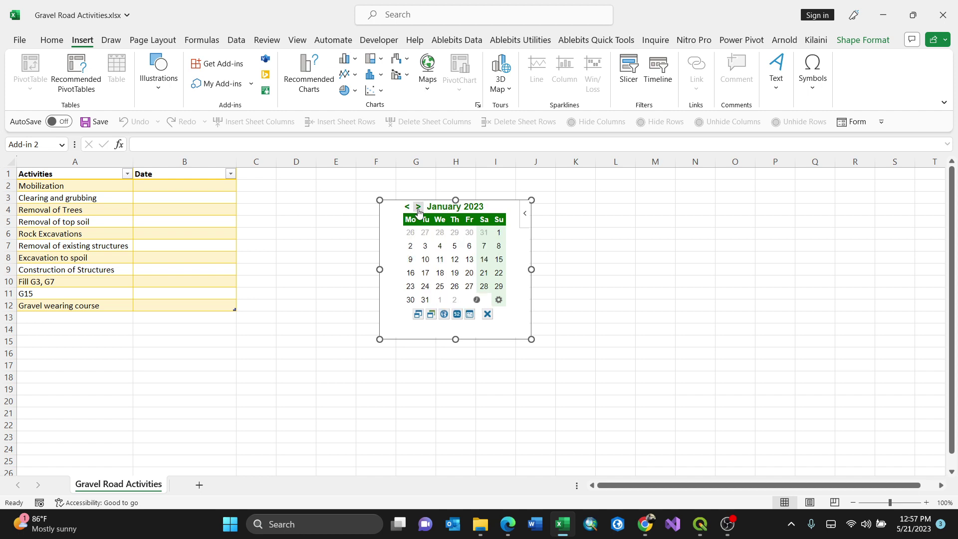
pyautogui.click(418, 207)
pyautogui.click(454, 245)
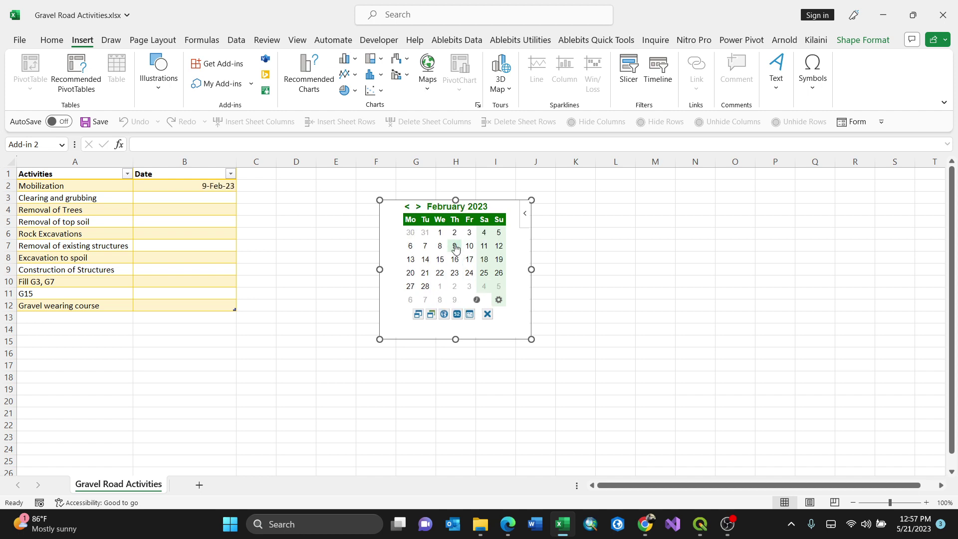
pyautogui.click(223, 199)
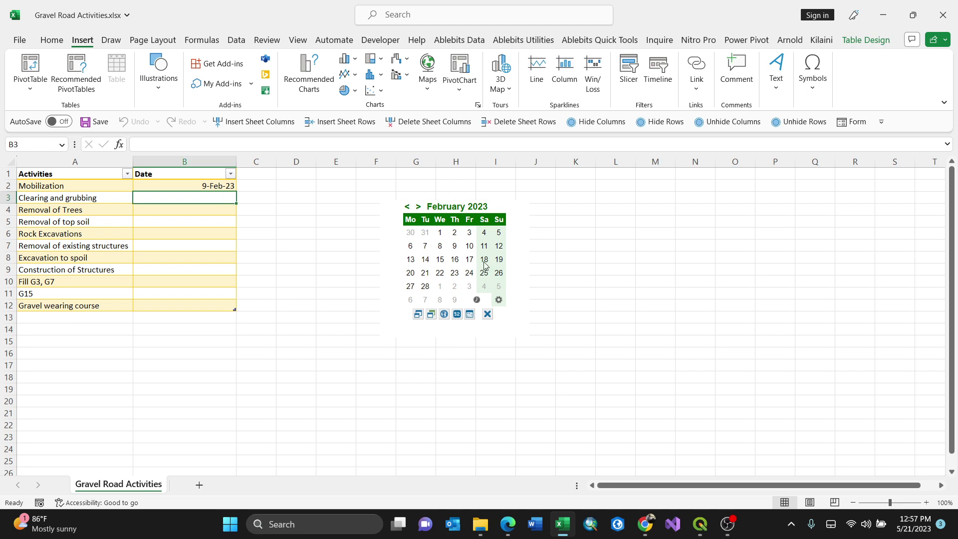
pyautogui.click(417, 207)
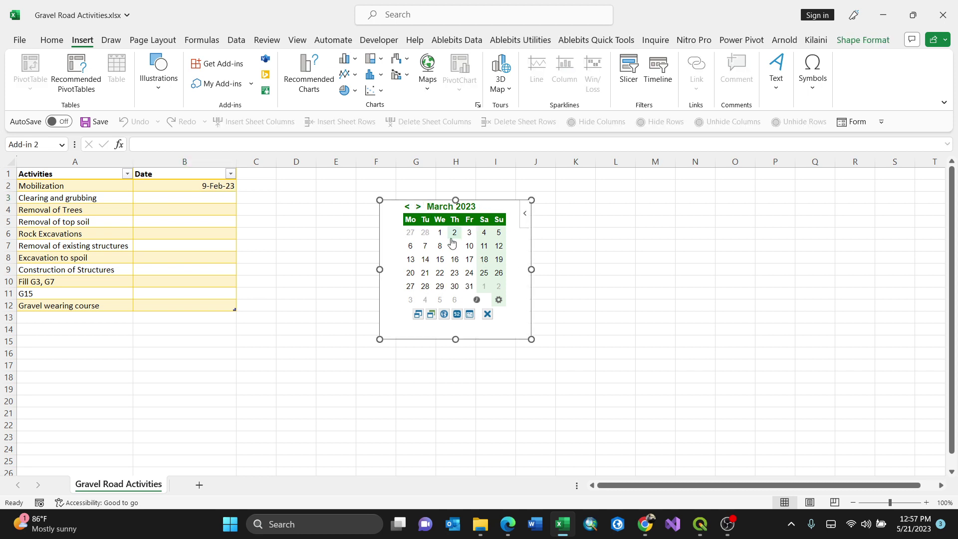
pyautogui.click(407, 206)
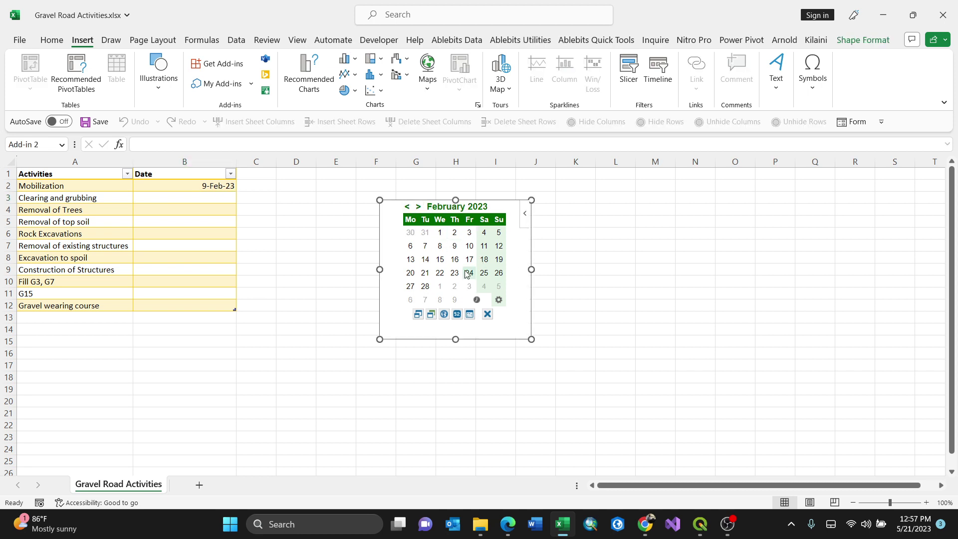
pyautogui.click(455, 272)
# Insert 16-Mar-23, 23-Mar-23 and 6-Apr-23 for Removal of Trees, top soil and Rock Excavations
pyautogui.click(223, 210)
pyautogui.click(417, 207)
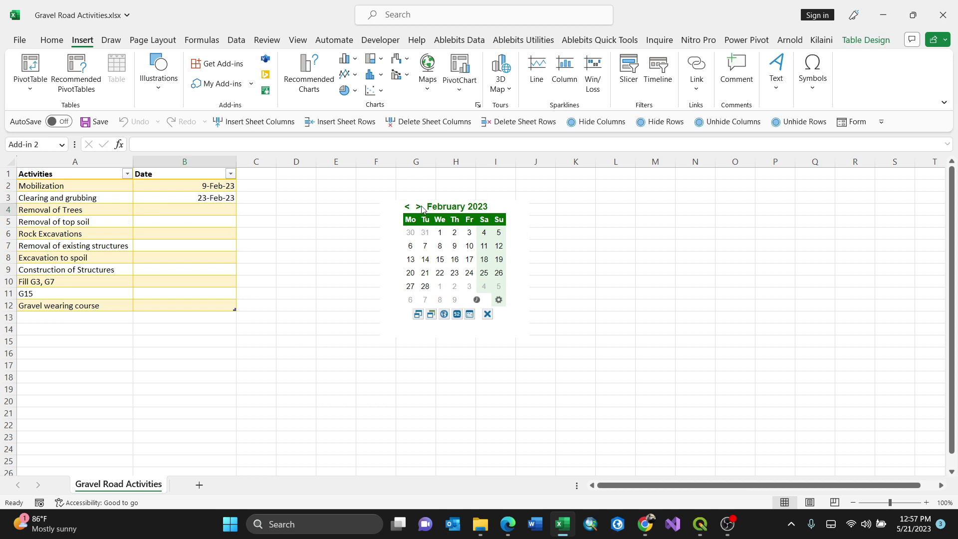
pyautogui.click(455, 260)
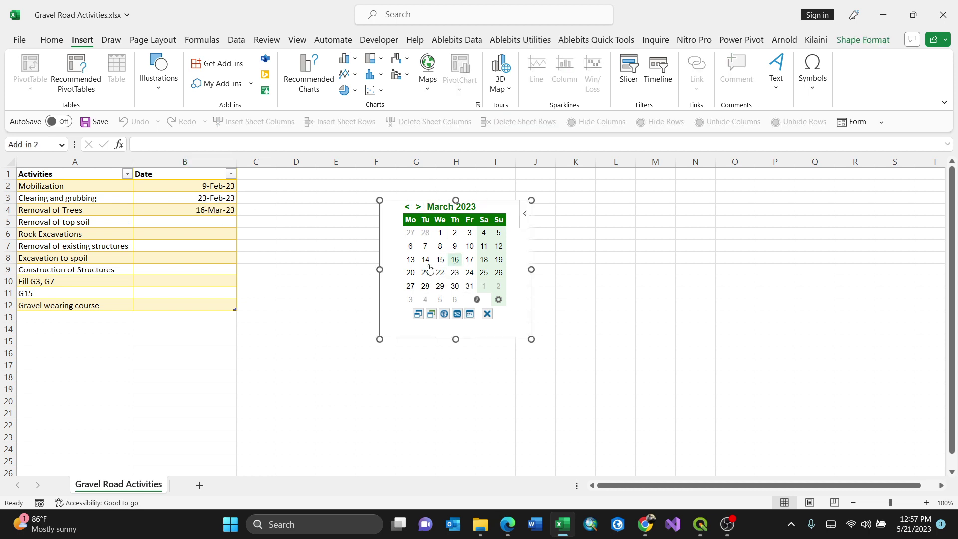
pyautogui.click(184, 222)
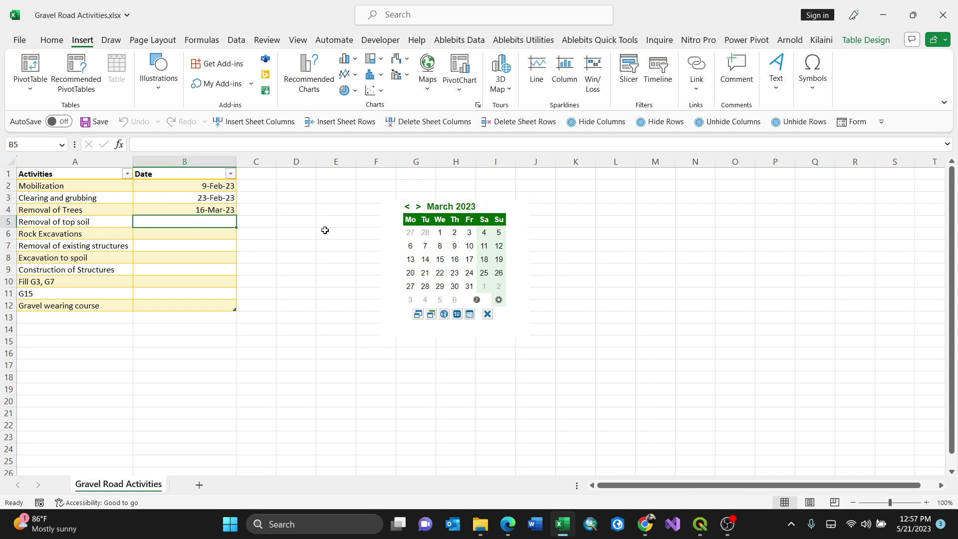
pyautogui.click(455, 273)
pyautogui.click(194, 234)
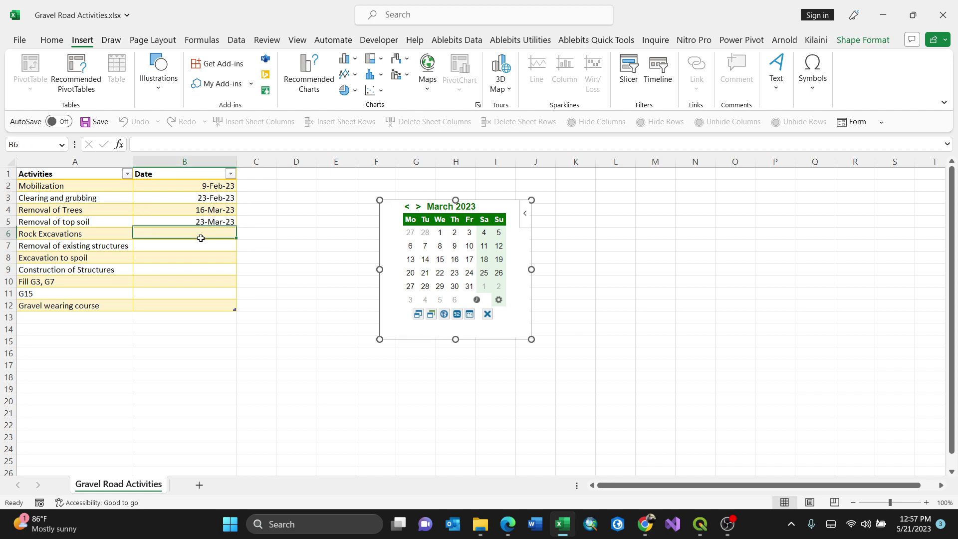
pyautogui.click(418, 207)
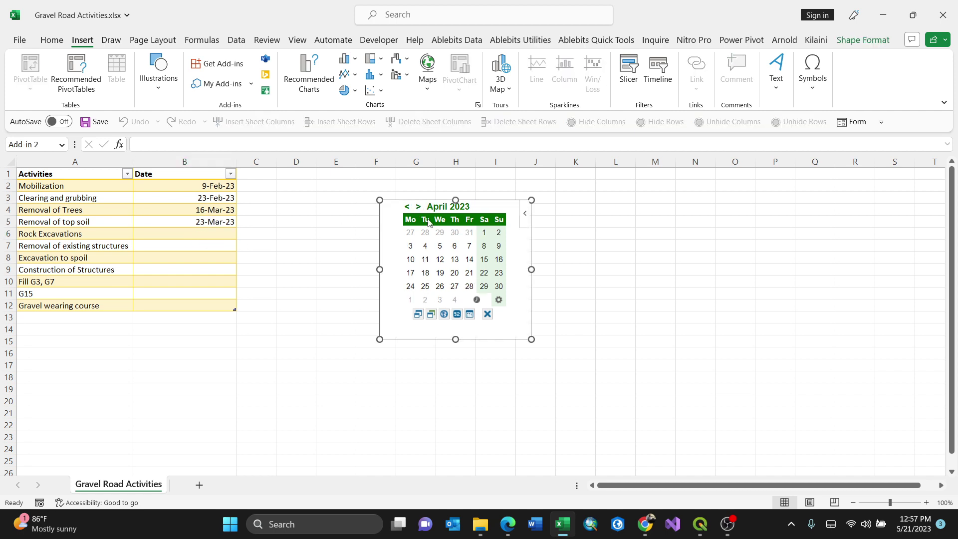
pyautogui.click(454, 246)
# Insert 27-Apr-23, 10-May-23 and 18-May-23 for existing structures, Excavation to spoil and Construction of Structures
pyautogui.click(221, 245)
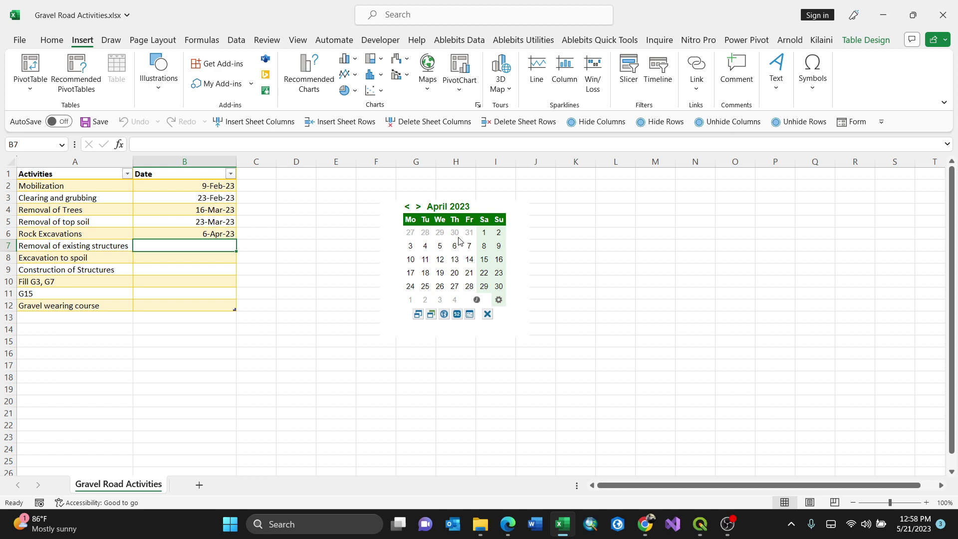
pyautogui.click(453, 287)
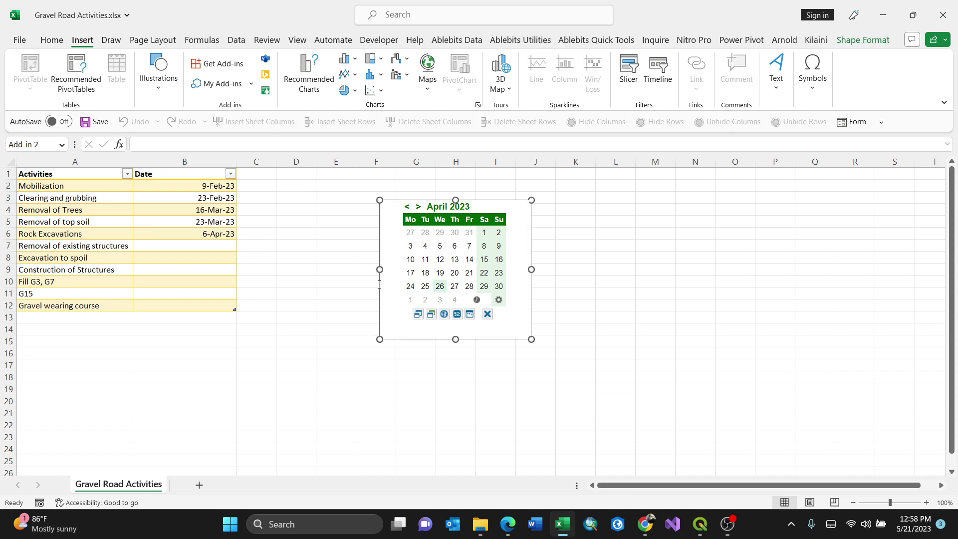
pyautogui.click(206, 259)
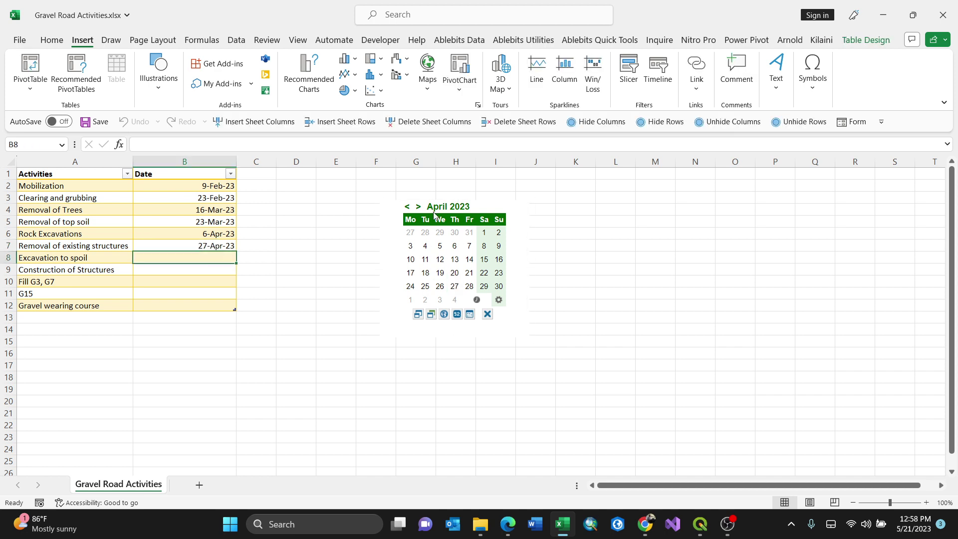
pyautogui.click(418, 207)
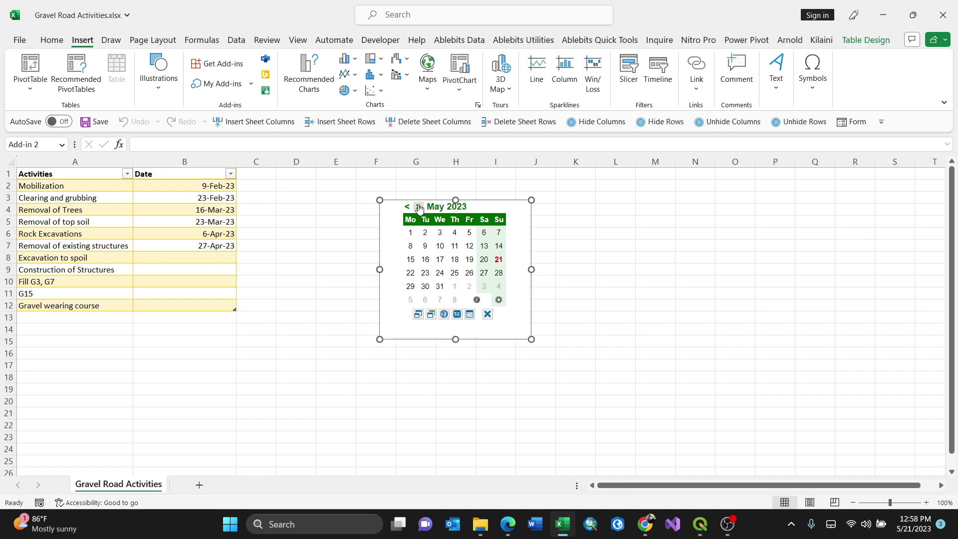
pyautogui.click(440, 246)
pyautogui.click(217, 269)
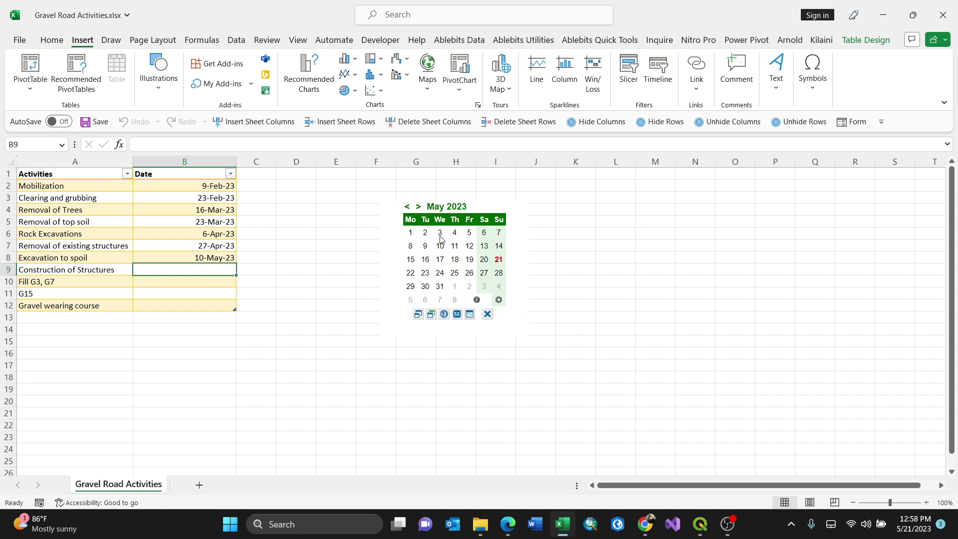
pyautogui.click(455, 259)
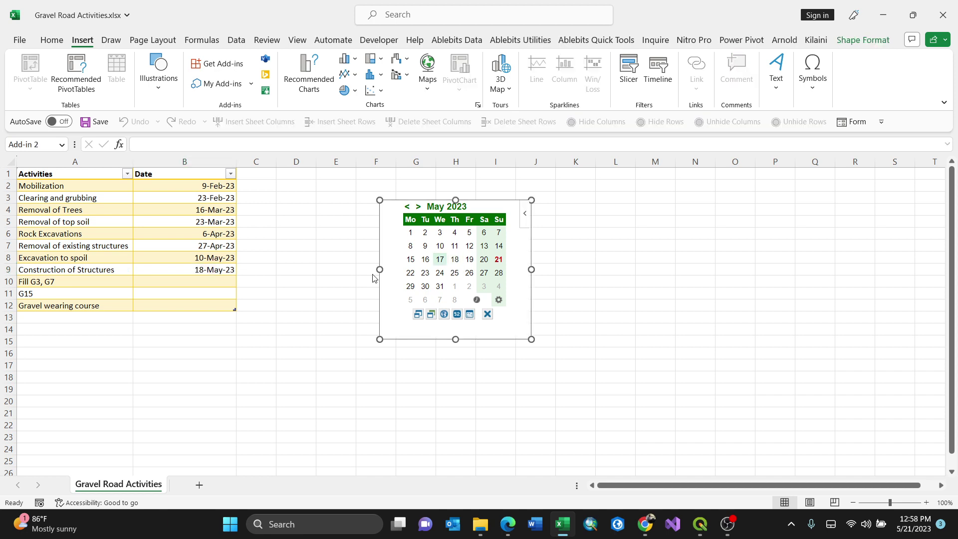
# Insert 12-Apr-23 for Fill G3, G7, 22-Jun-23 for G15, and 20-Jul-23 for Gravel wearing course
pyautogui.click(183, 282)
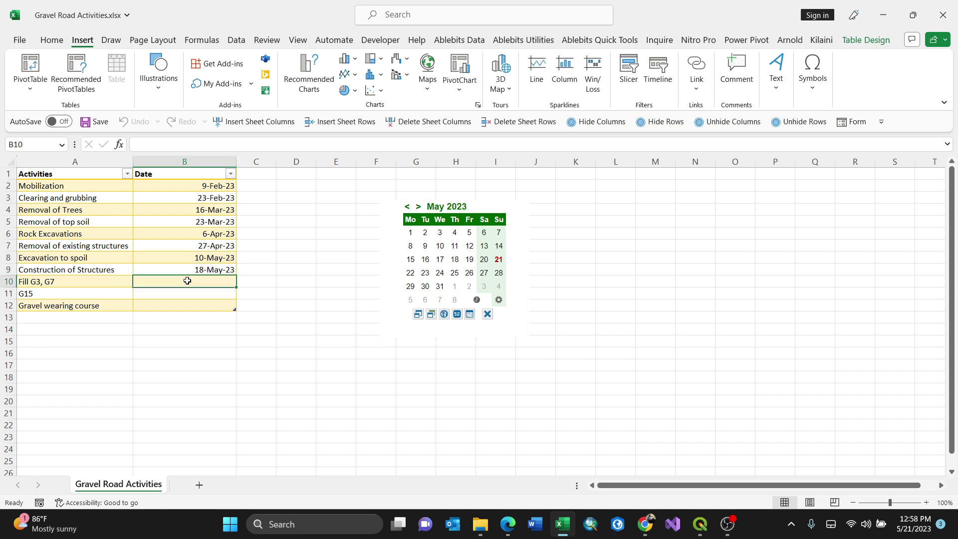
pyautogui.click(407, 206)
pyautogui.click(440, 259)
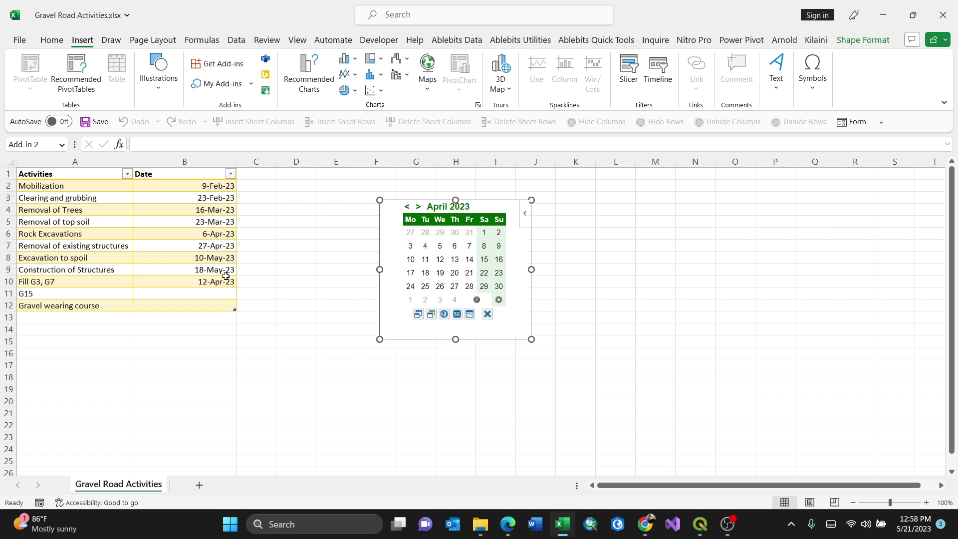
pyautogui.click(210, 295)
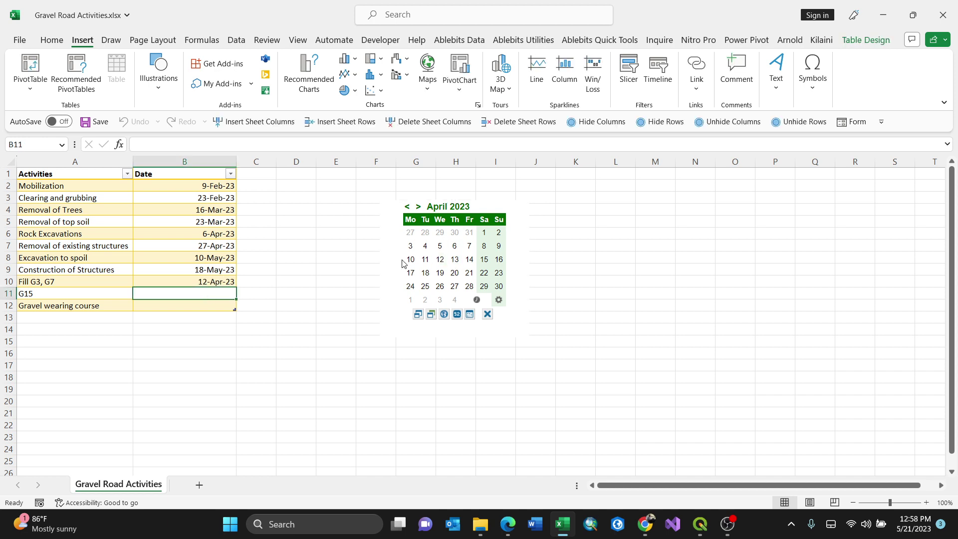
pyautogui.click(418, 206)
pyautogui.click(418, 207)
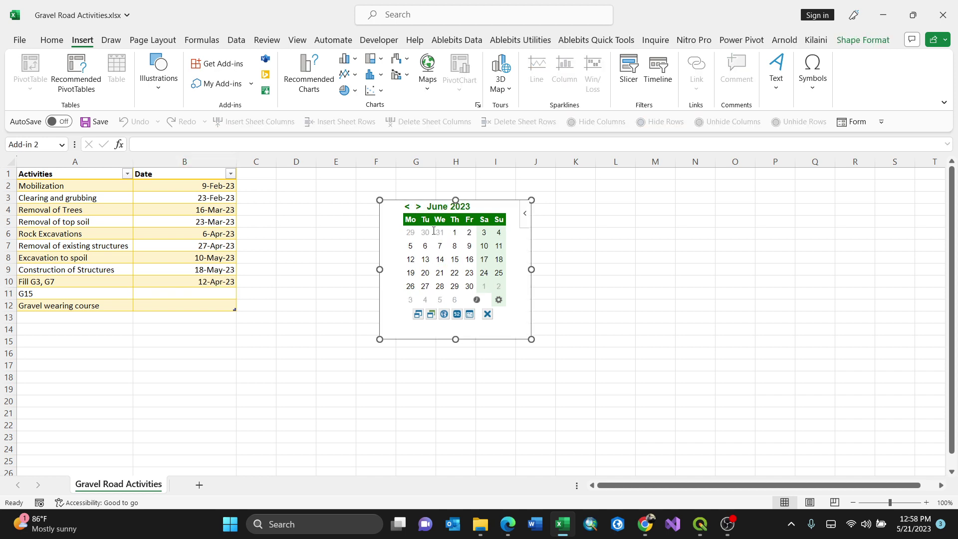
pyautogui.click(454, 272)
pyautogui.click(208, 306)
pyautogui.click(417, 206)
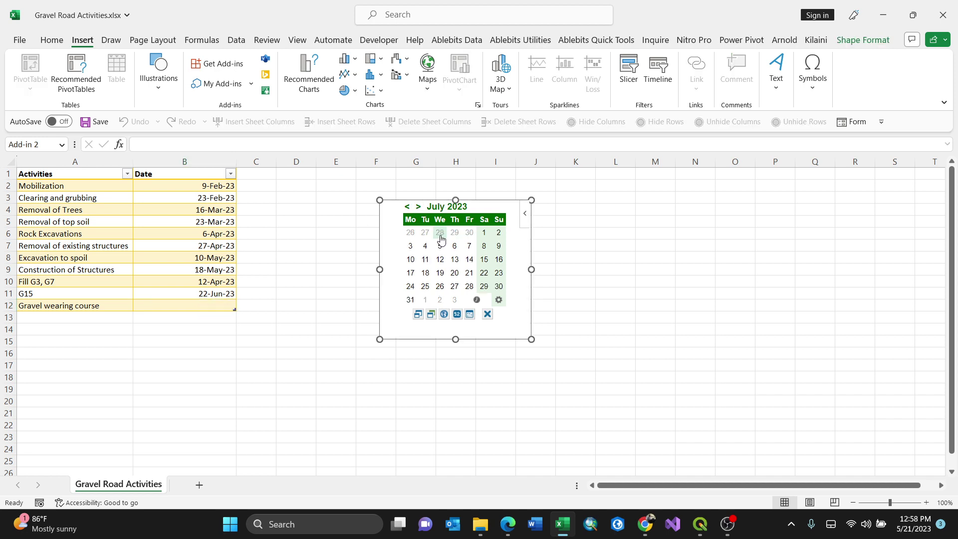
pyautogui.click(454, 272)
pyautogui.click(297, 258)
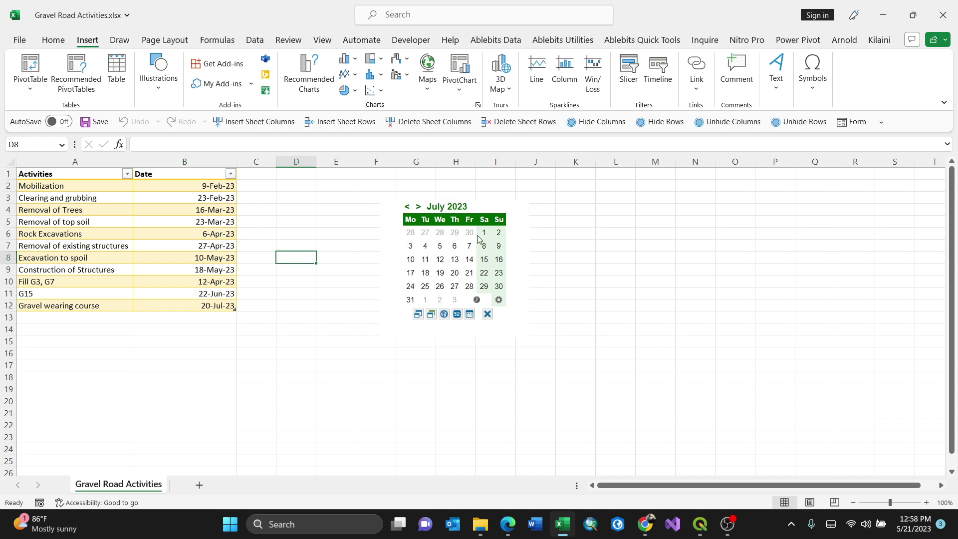
pyautogui.click(693, 398)
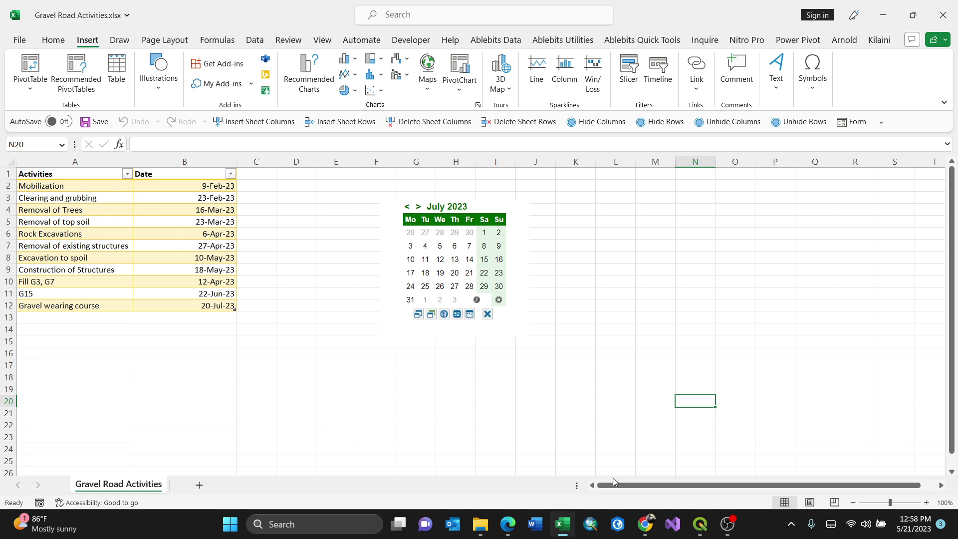
pyautogui.click(752, 531)
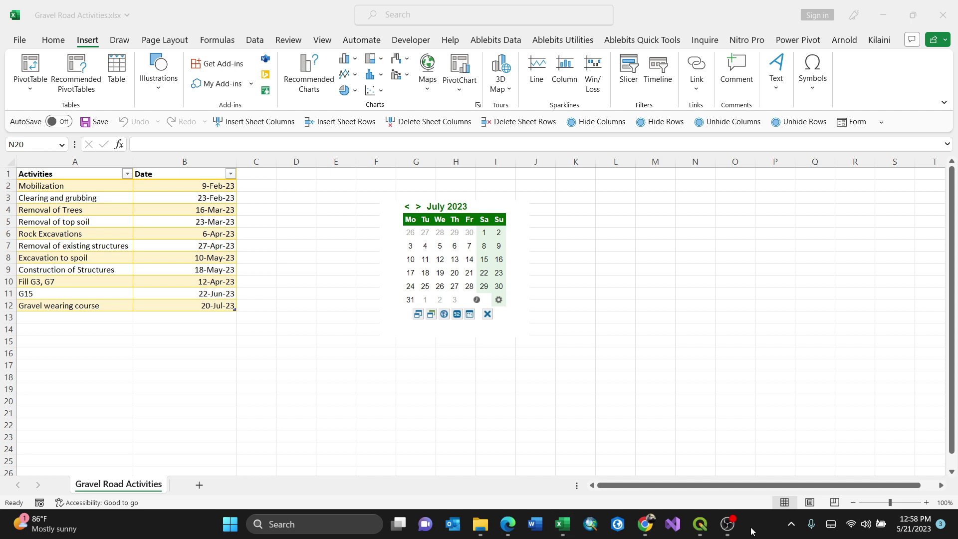